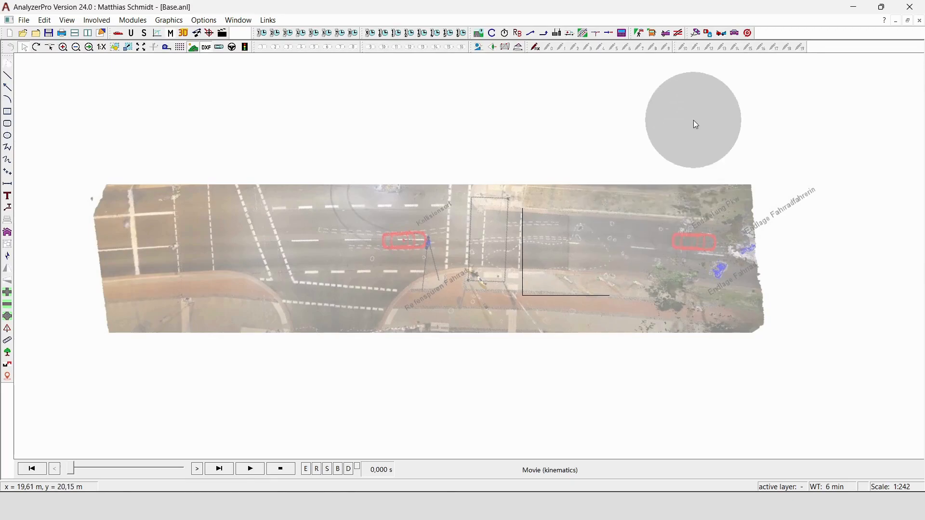
Step: Open the Barrier method dialog and move it clear of the accident scene
left_click(676, 34)
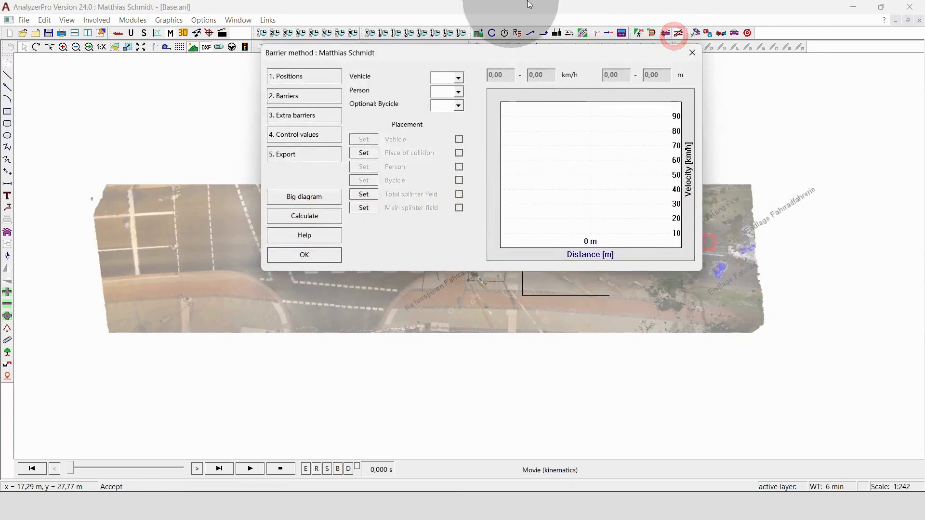
left_click_drag(441, 46, 518, 72)
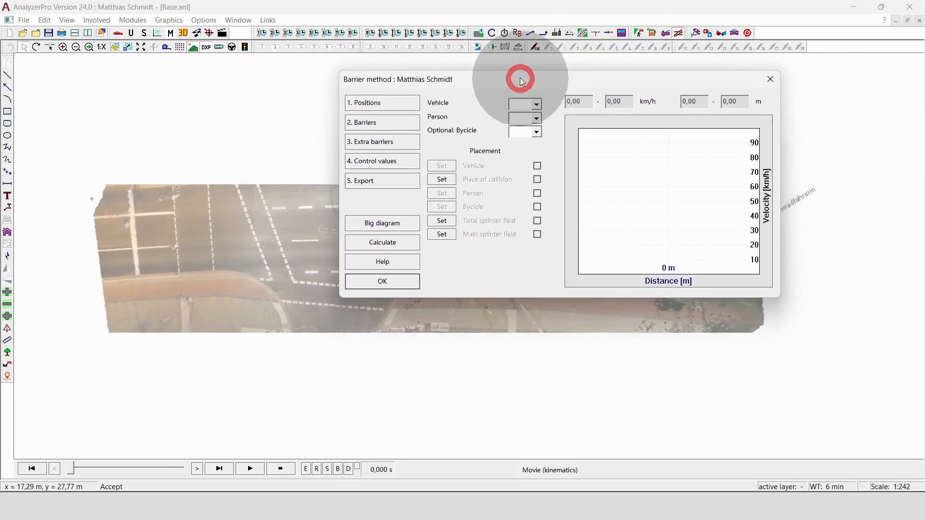
Step: Review the involved parties, stepping from the pedestrian vehicle 1 through to the bicycle vehicle 3
left_click(132, 33)
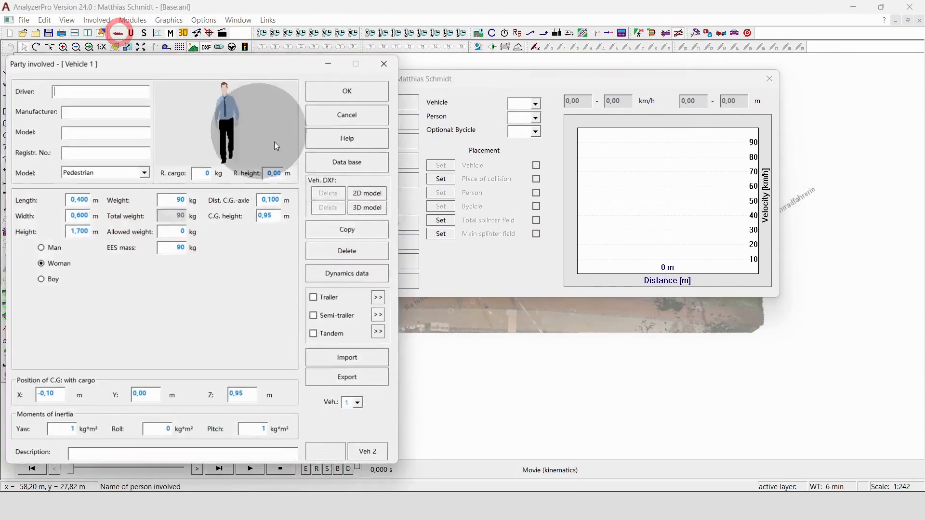
left_click(370, 454)
left_click(379, 456)
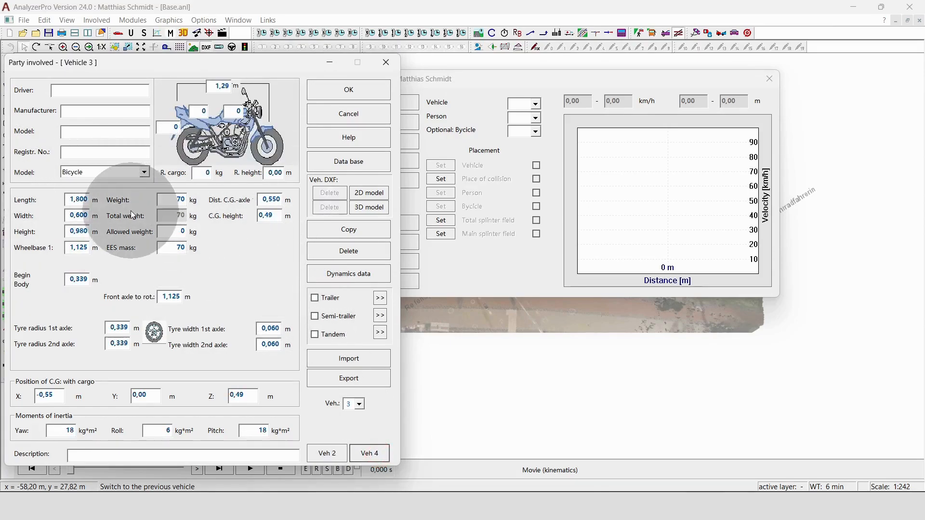
left_click(385, 63)
Step: Assign vehicle 2 as the Vehicle, 1 as the Person and 3 as the optional Bycicle
left_click(536, 105)
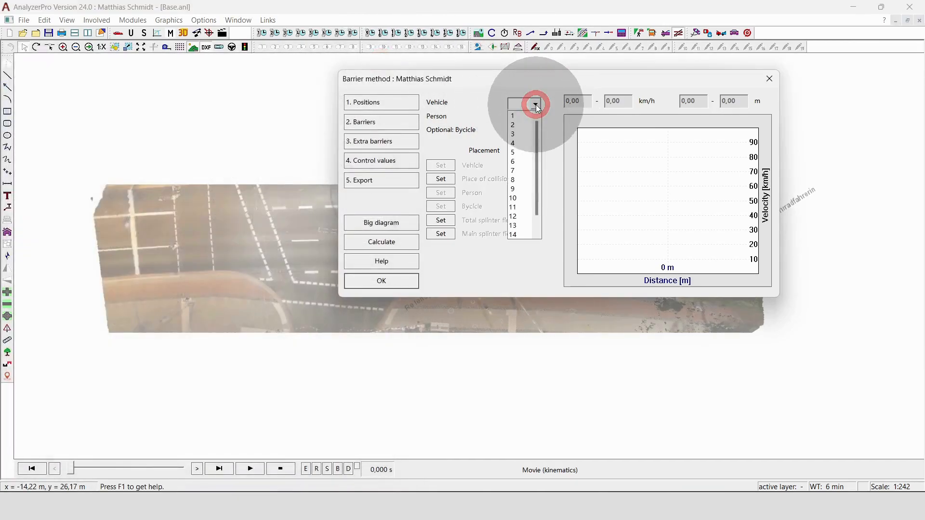
left_click(513, 125)
left_click(524, 116)
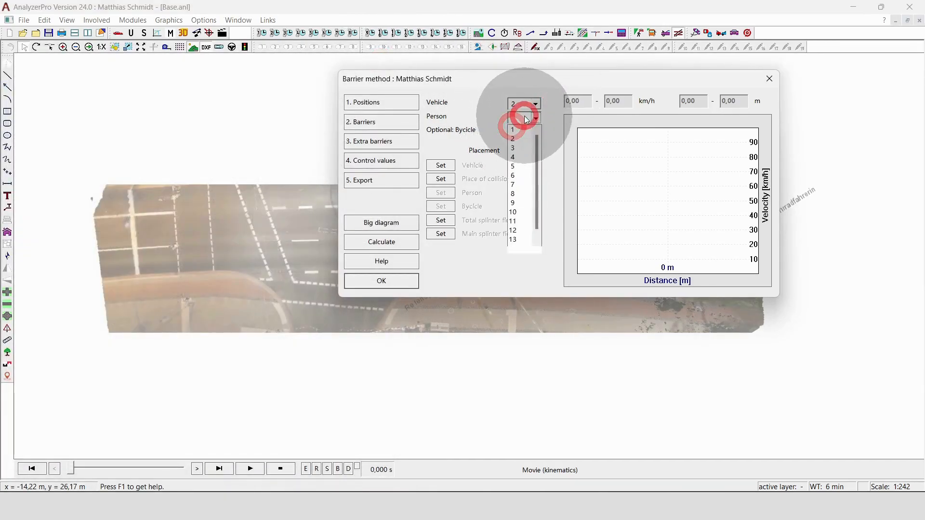
left_click(517, 127)
left_click(521, 129)
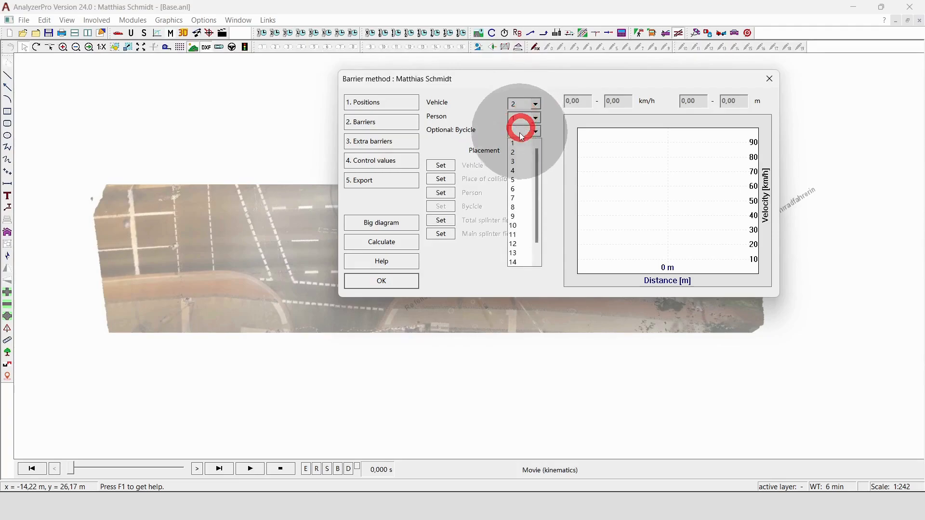
left_click(523, 162)
Step: Place the vehicle at its end position on the scene image, over the car at the marked final rest
left_click_drag(553, 80, 365, 38)
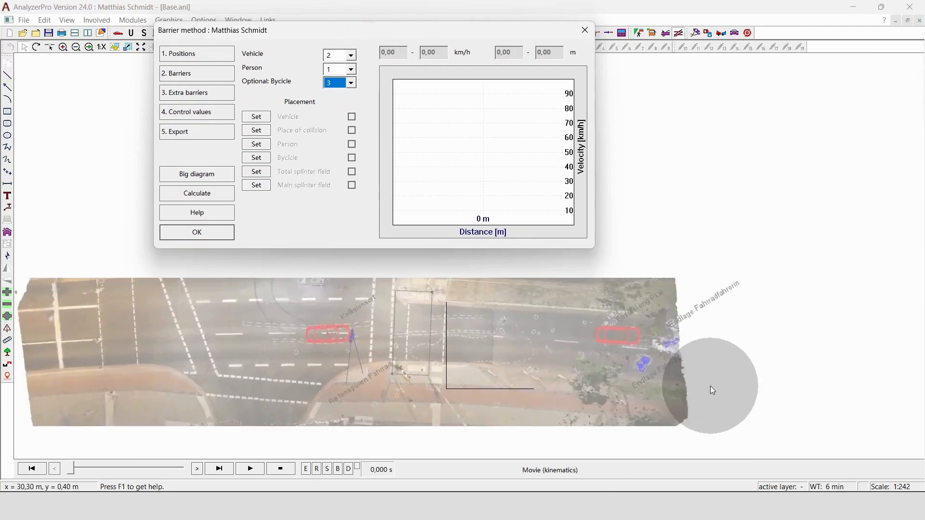
scroll(712, 388, "up", 2)
left_click(263, 118)
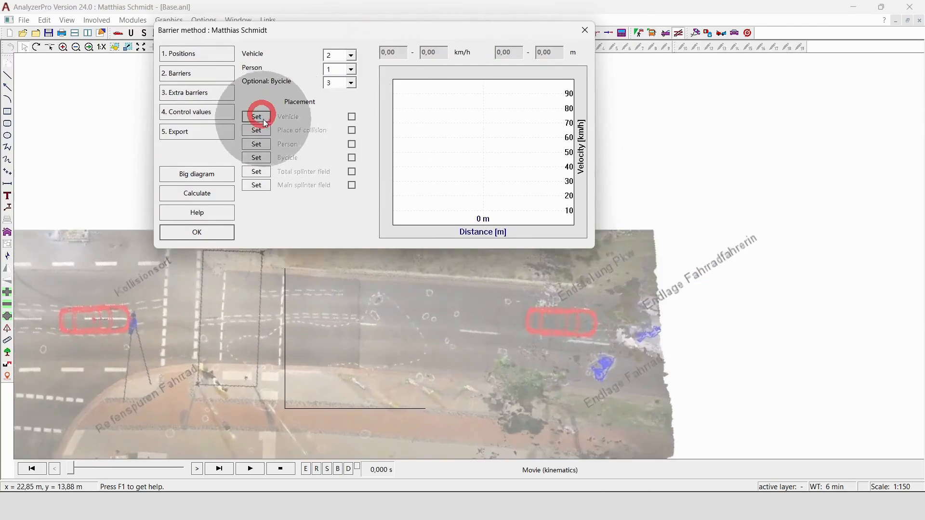
left_click(572, 330)
left_click_drag(572, 330, 572, 328)
left_click(395, 110)
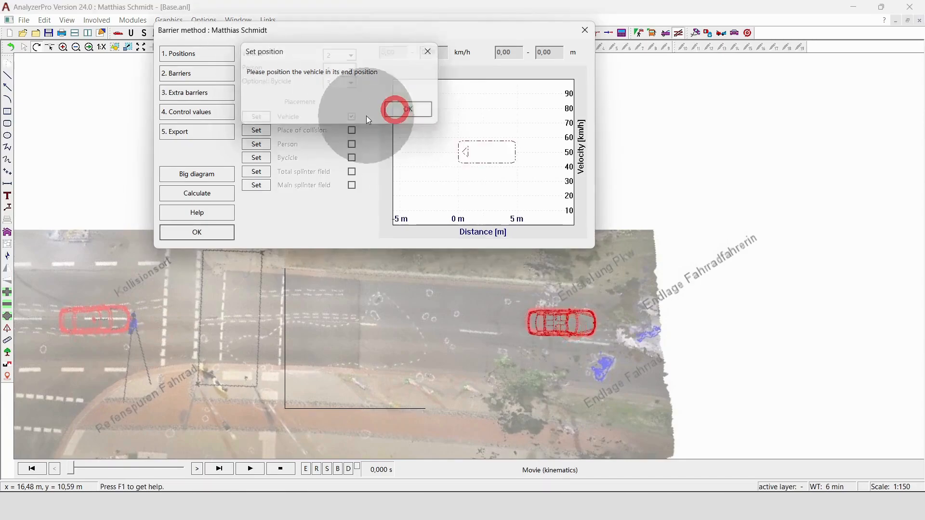
Step: Define the place-of-collision area as a box around the marked collision point on the scene
left_click(263, 130)
scroll(414, 376, "down", 1)
left_click_drag(332, 370, 163, 338)
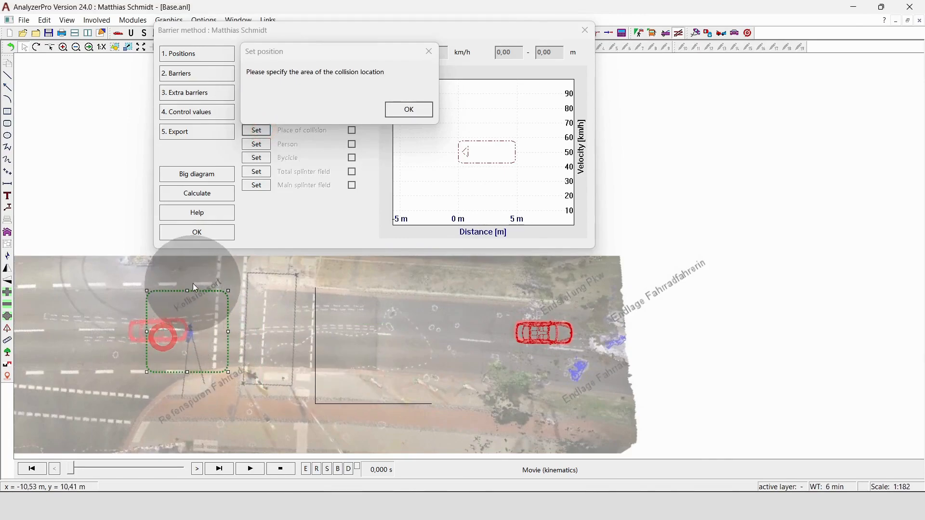
left_click_drag(188, 291, 187, 314)
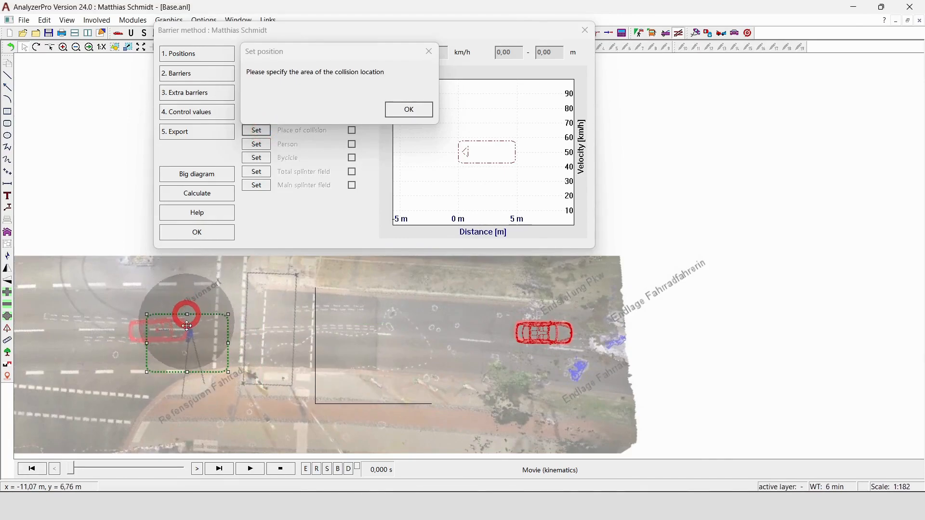
left_click_drag(187, 374, 193, 329)
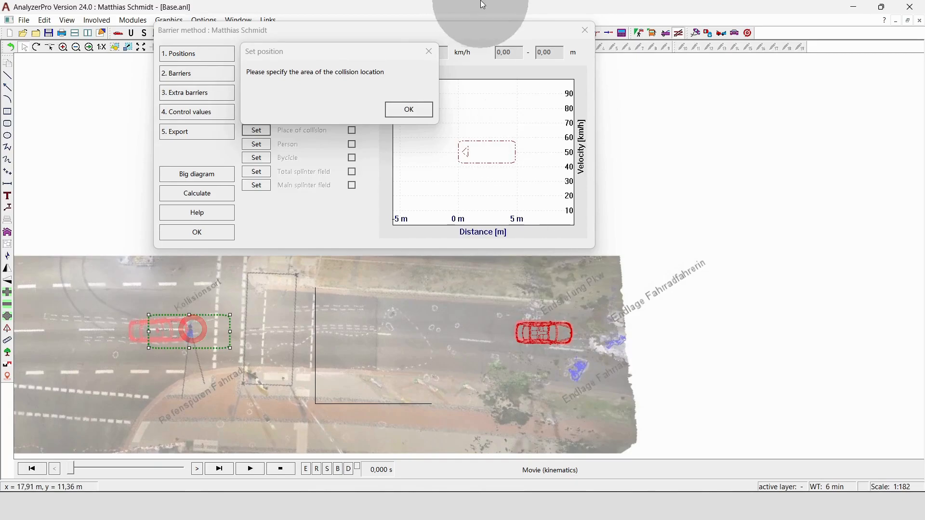
left_click(409, 109)
Step: Place the person at its end position next to the cyclist's marked final rest
left_click(257, 144)
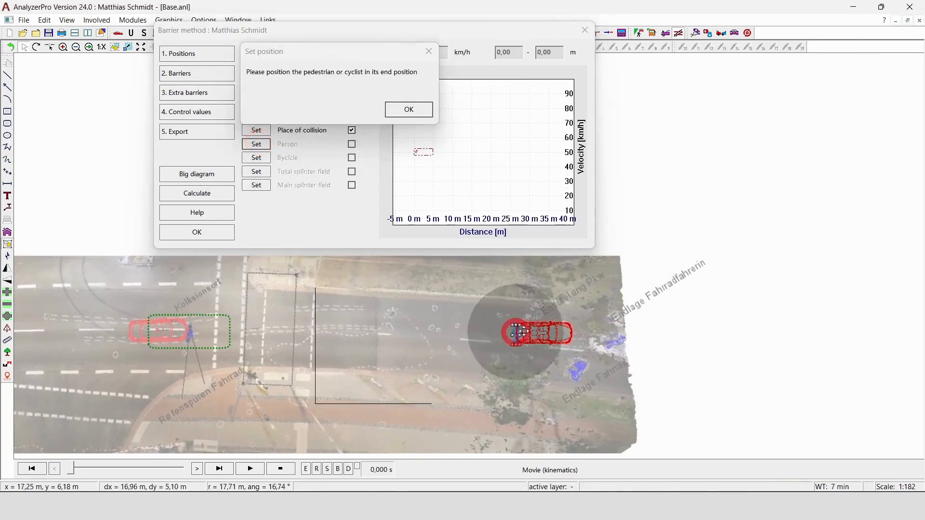
left_click(616, 342)
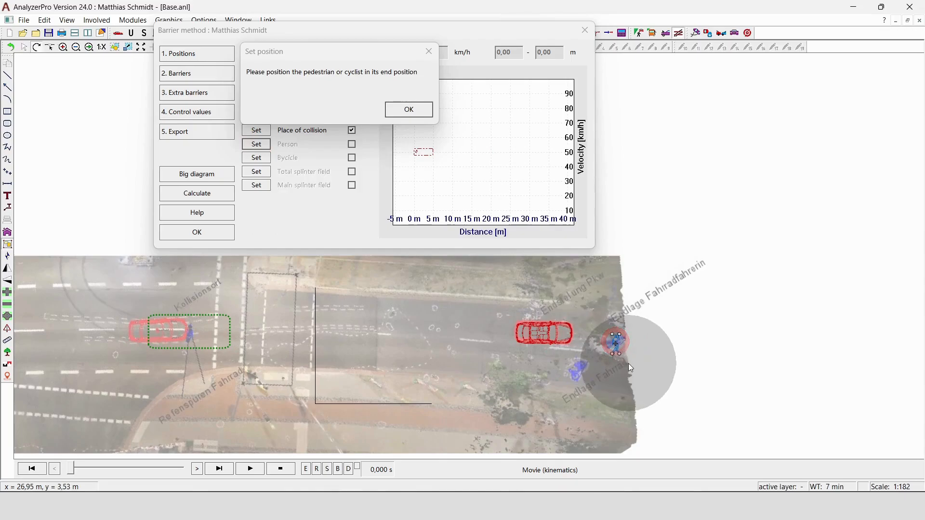
left_click_drag(620, 354, 609, 355)
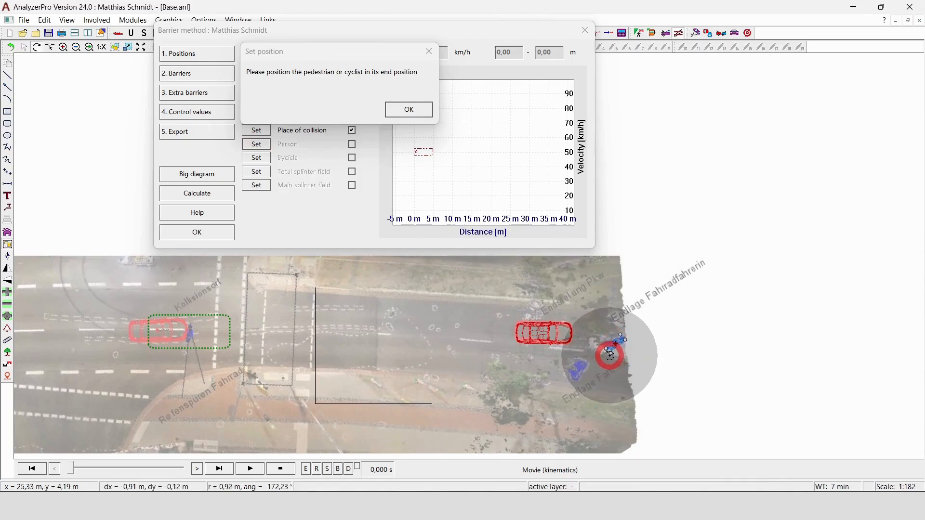
left_click(408, 109)
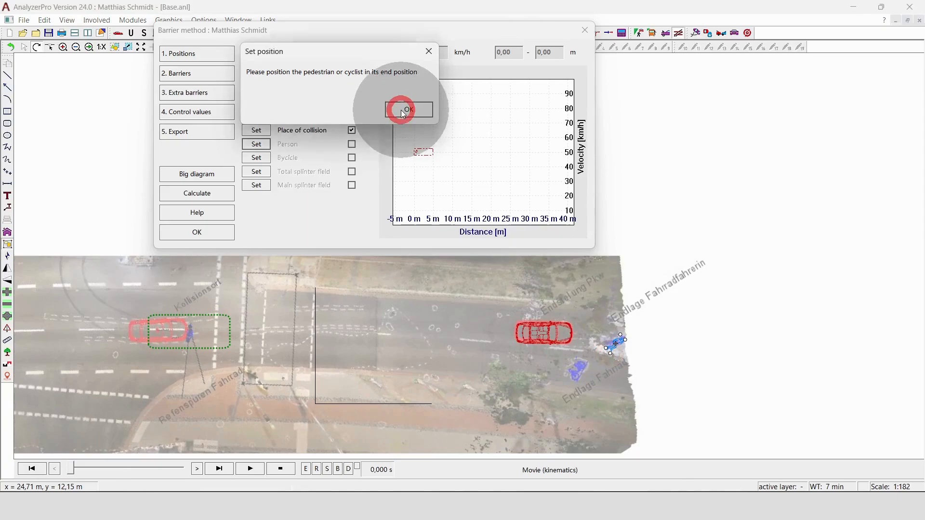
Step: Move the bicycle to its end position at the marked bicycle rest spot
left_click(262, 159)
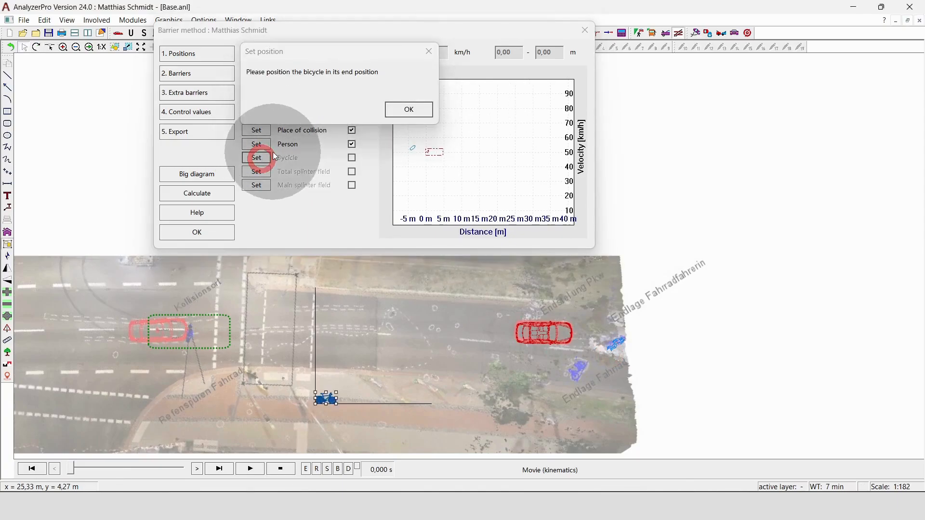
left_click_drag(327, 399, 577, 366)
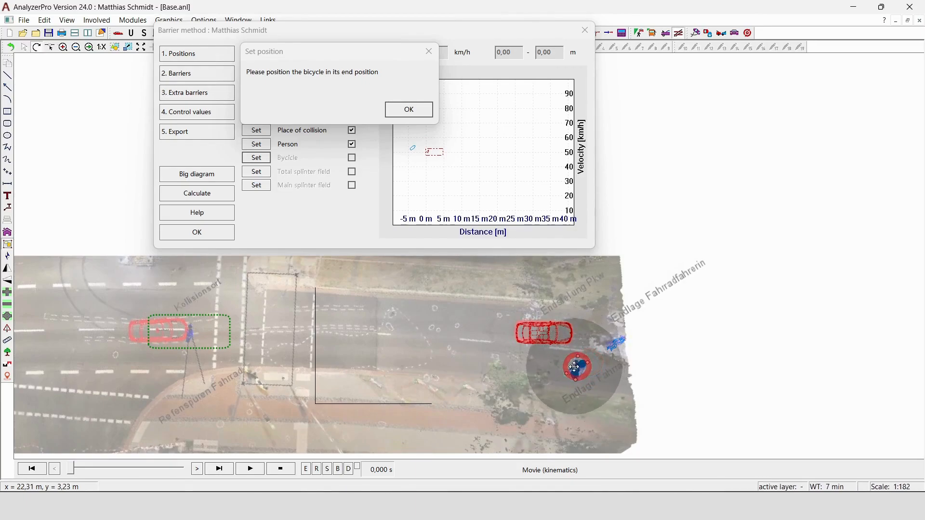
left_click(527, 363)
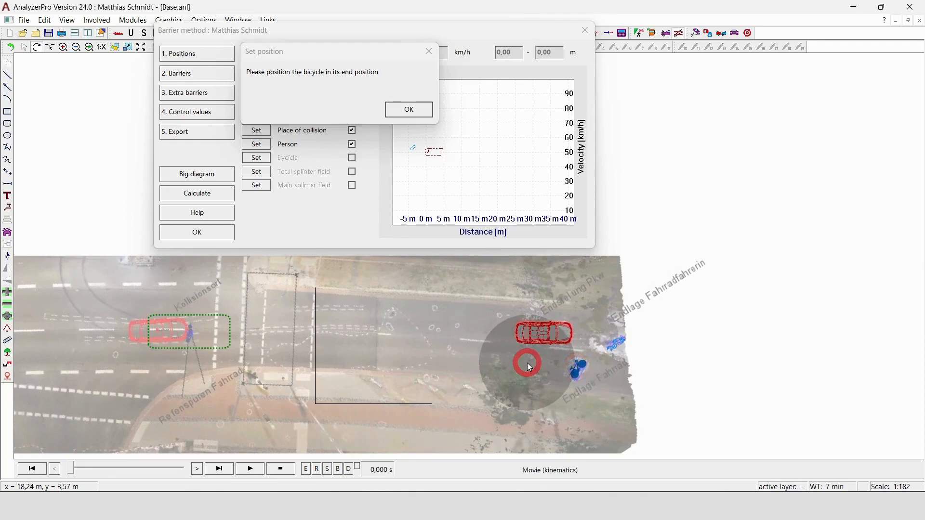
left_click(408, 110)
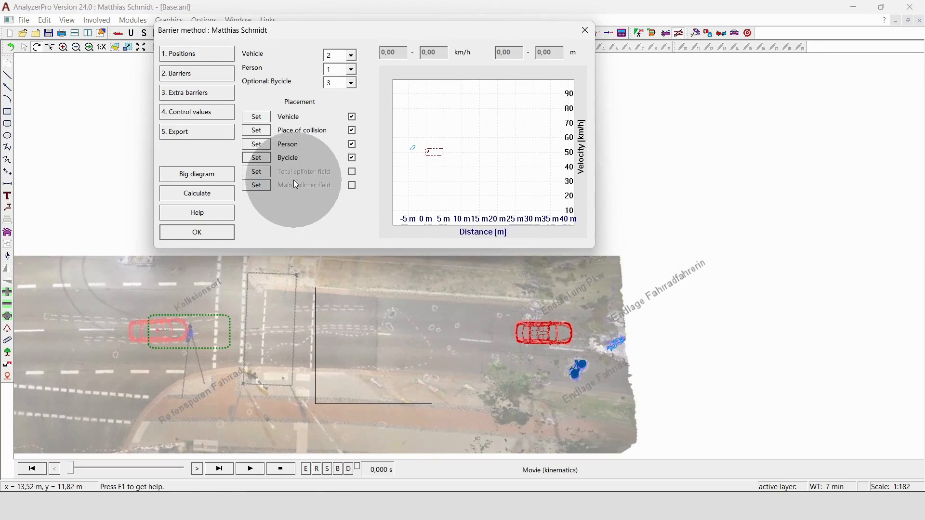
Step: Set the vehicle deceleration to 7 ± 2 m/s² on the Barriers page
scroll(815, 348, "down", 1)
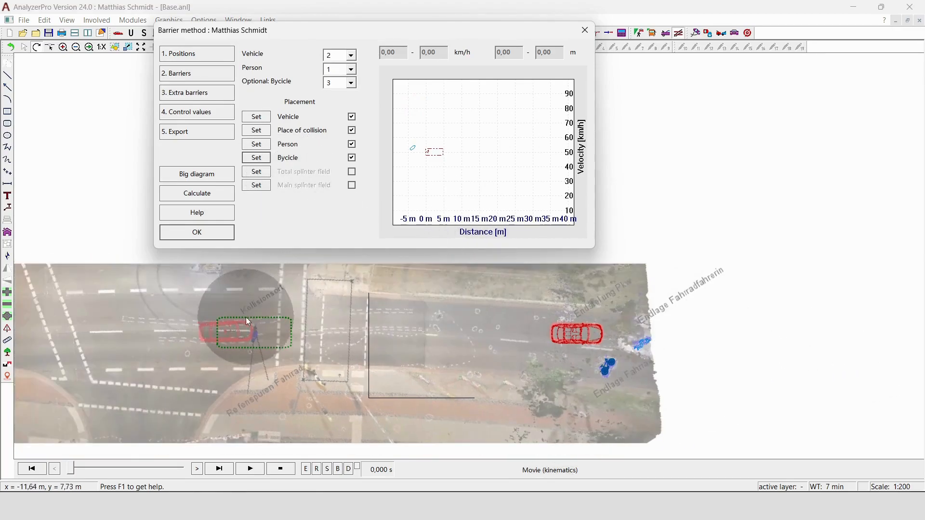
scroll(218, 325, "up", 2)
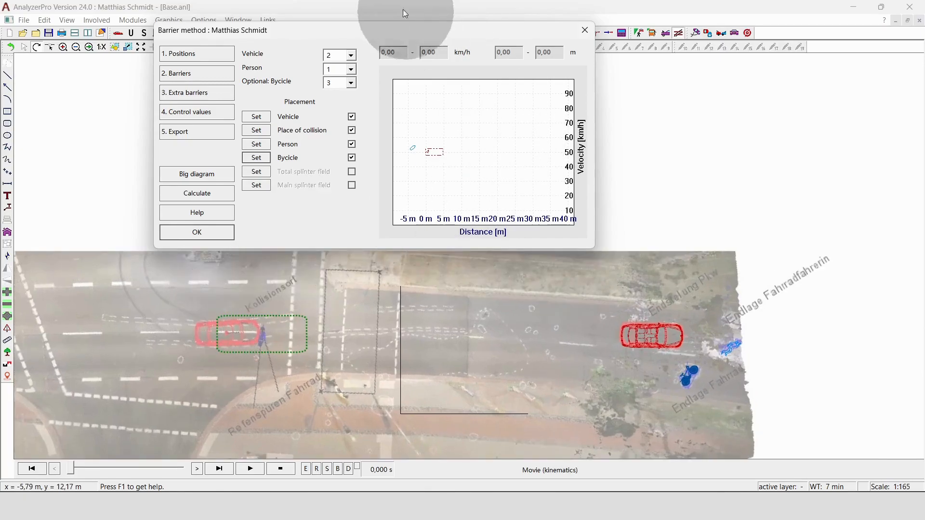
left_click(199, 73)
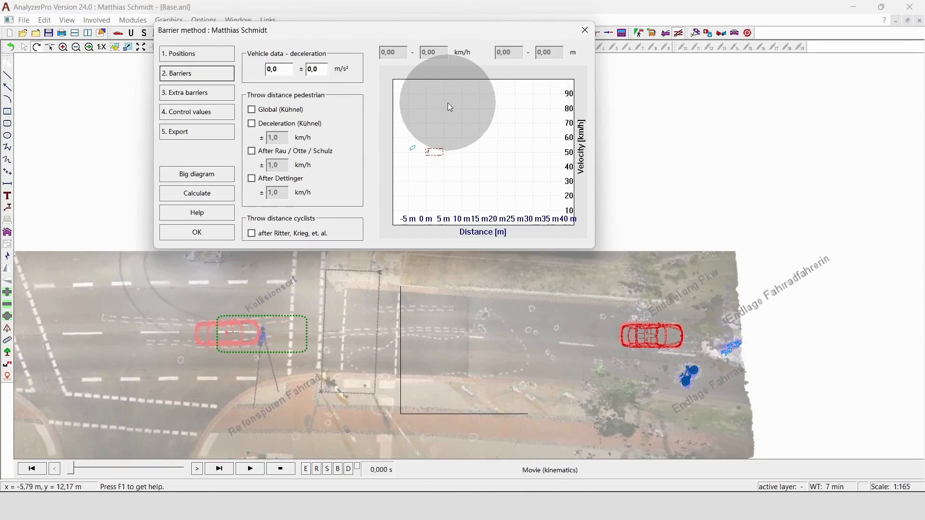
left_click_drag(279, 70, 229, 63)
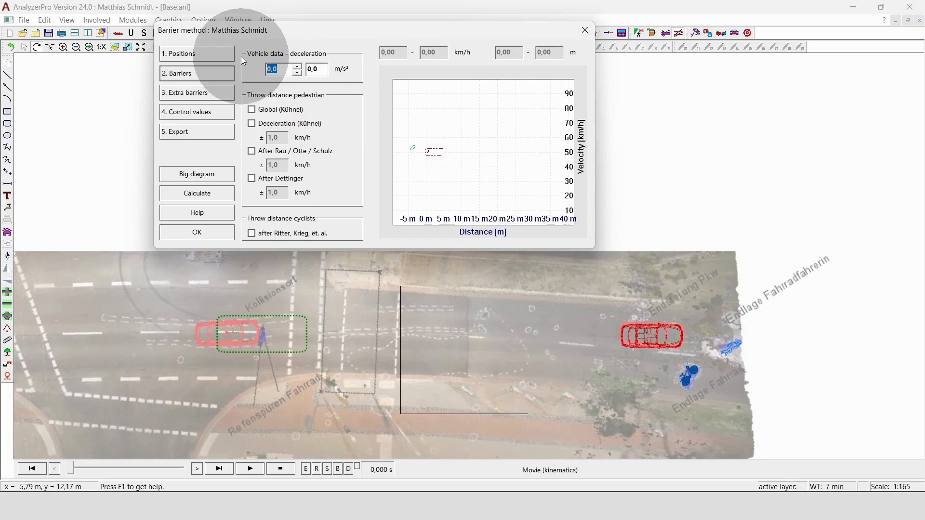
type("7")
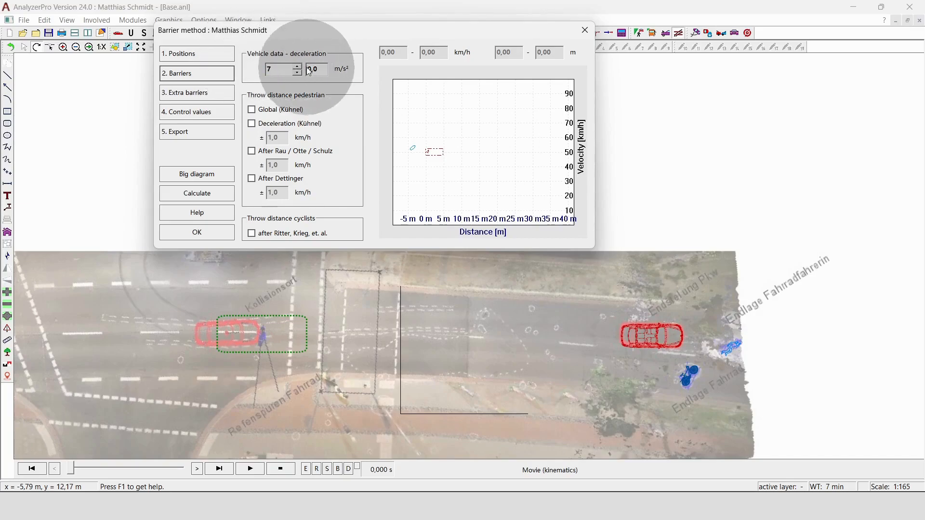
left_click_drag(321, 67, 255, 70)
type("2")
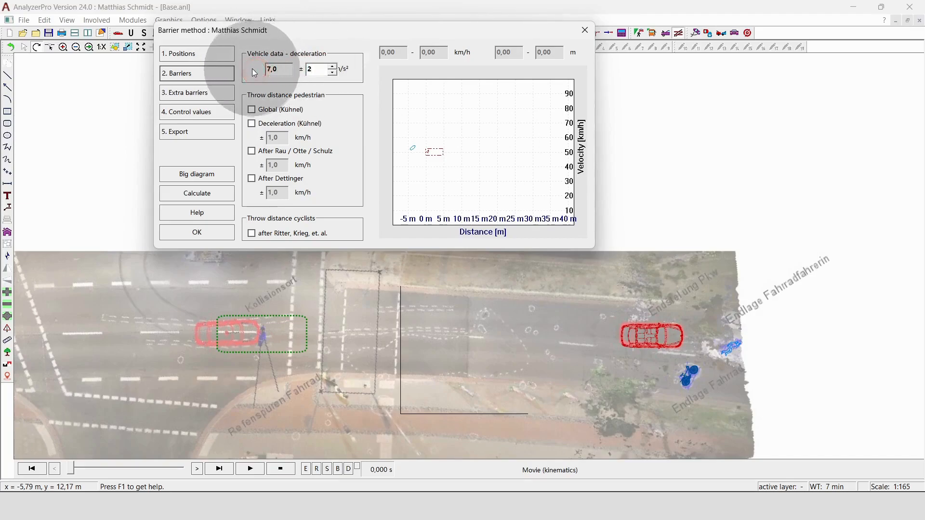
left_click(289, 69)
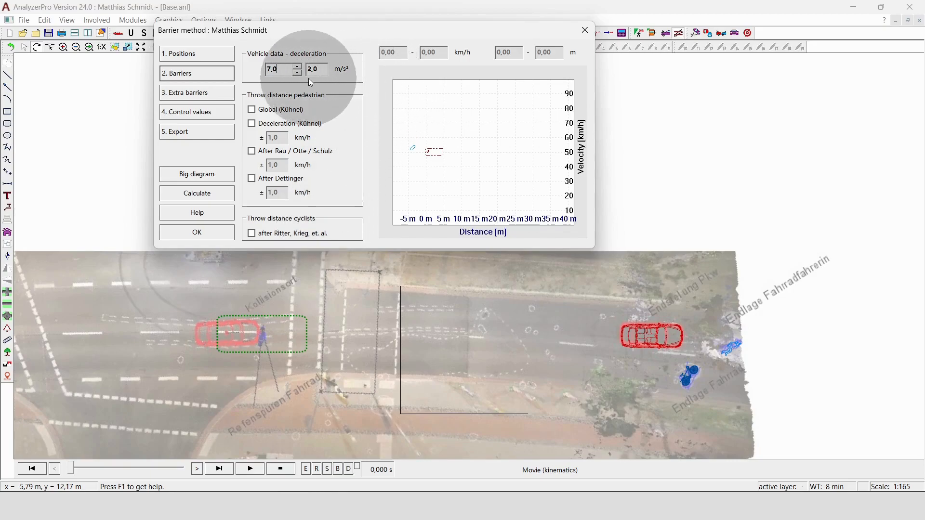
Step: Enable cyclist throw distance after Ritter, Krieg et al. and set the deceleration tolerance to 1 m/s²
left_click(251, 233)
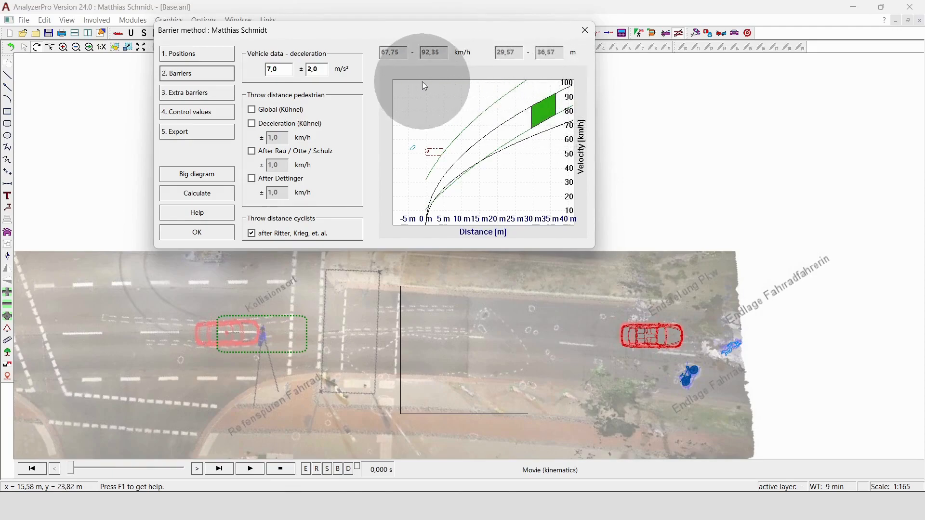
left_click(294, 68)
type("1")
left_click(279, 69)
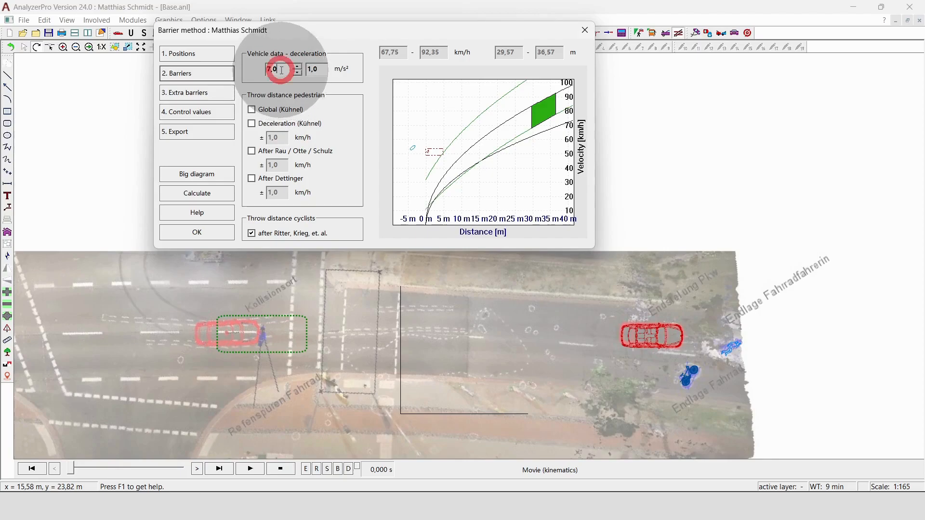
Step: Recalculate the barriers and open the extra barriers page
left_click(208, 192)
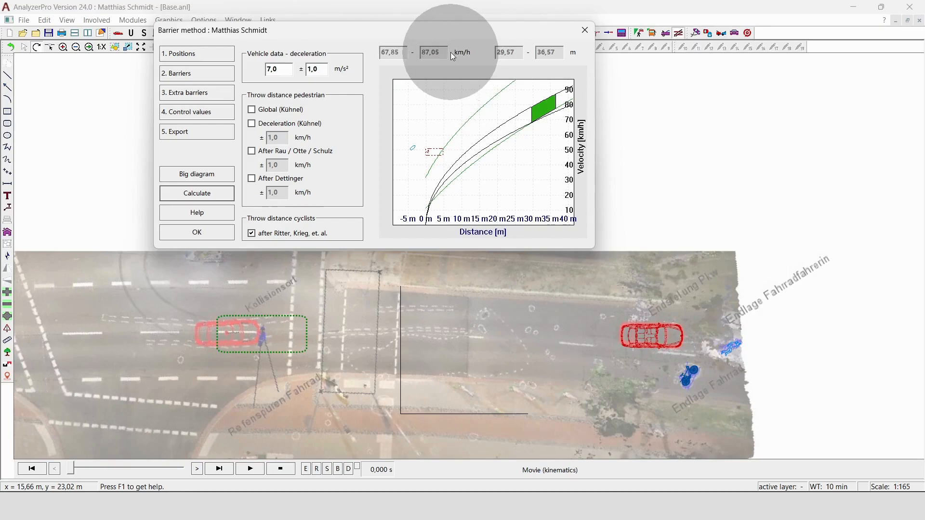
left_click(222, 93)
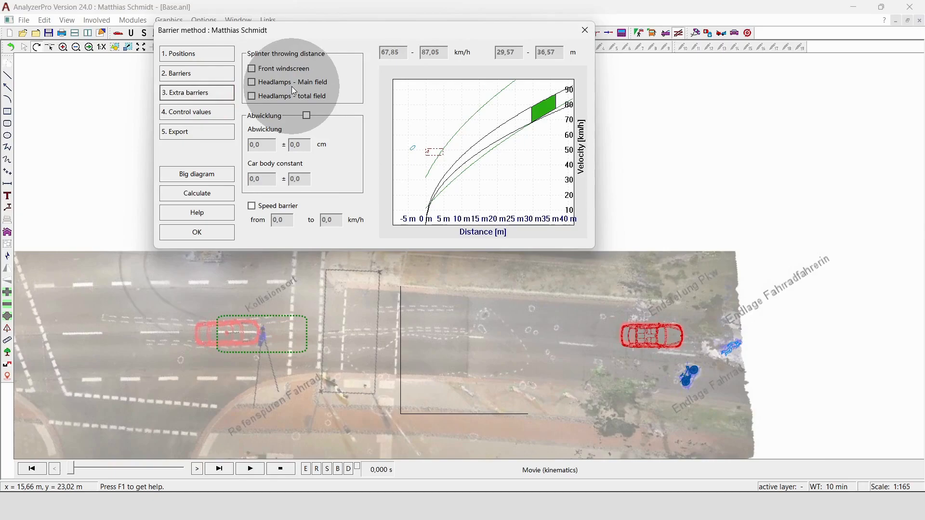
Step: Choose the medium throwing distance and set the departure angle to 5° in the control values
left_click(191, 117)
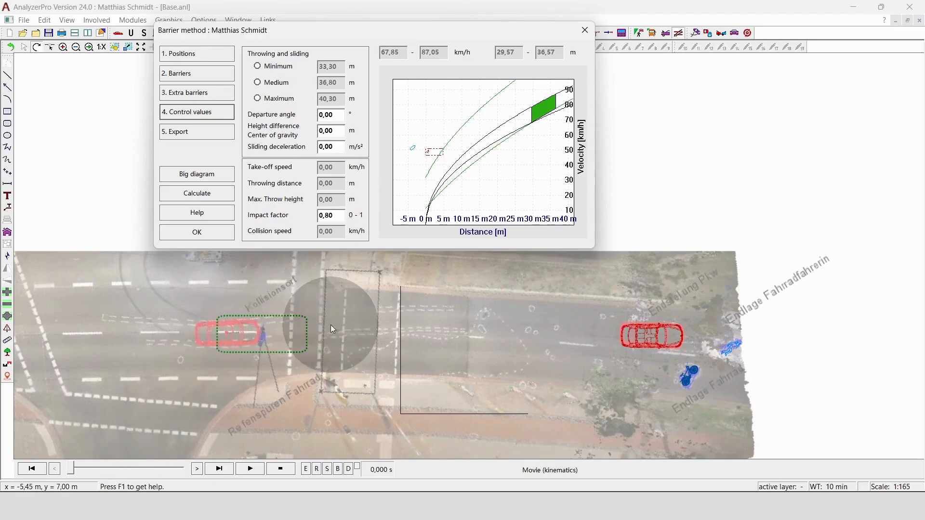
left_click(274, 82)
left_click(276, 114)
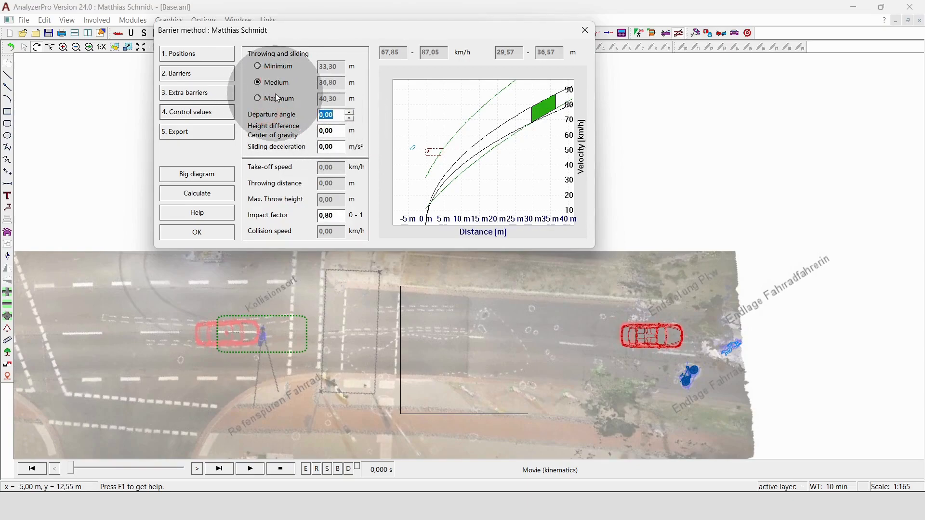
type("5")
Step: Set the center-of-gravity height difference to -1 m and the sliding deceleration to 9 m/s² in the control values
left_click(337, 132)
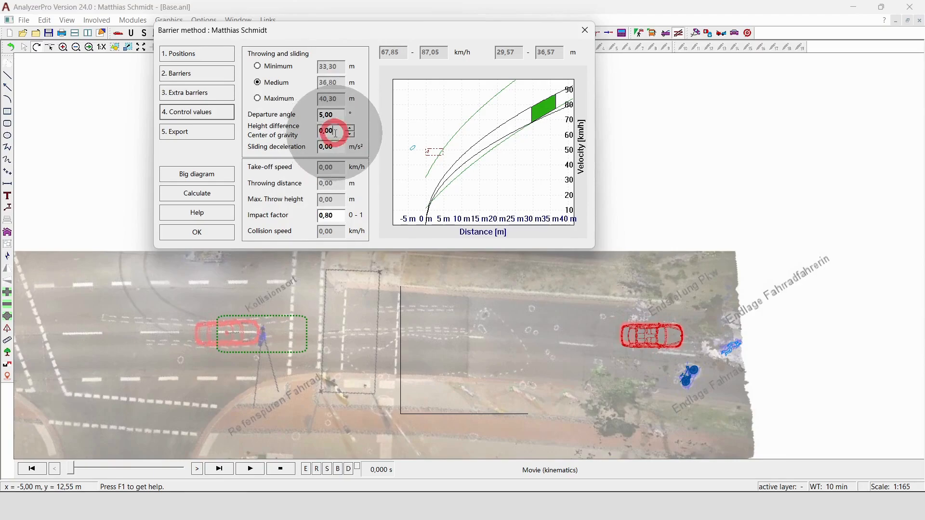
left_click_drag(336, 132, 292, 124)
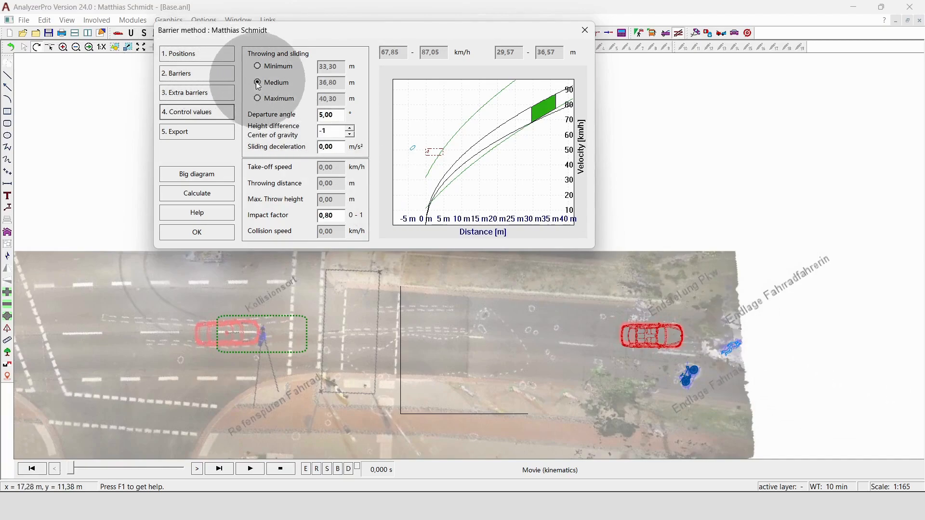
left_click_drag(336, 150, 287, 149)
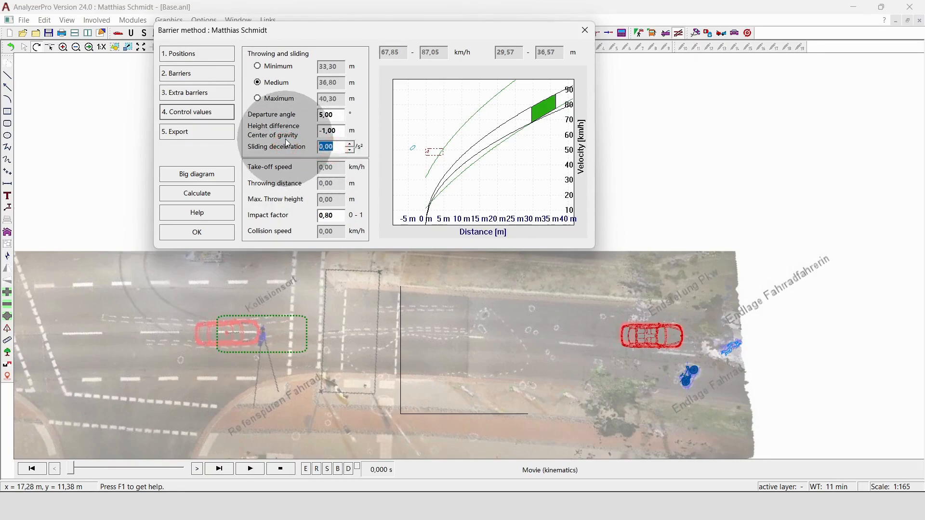
type("9")
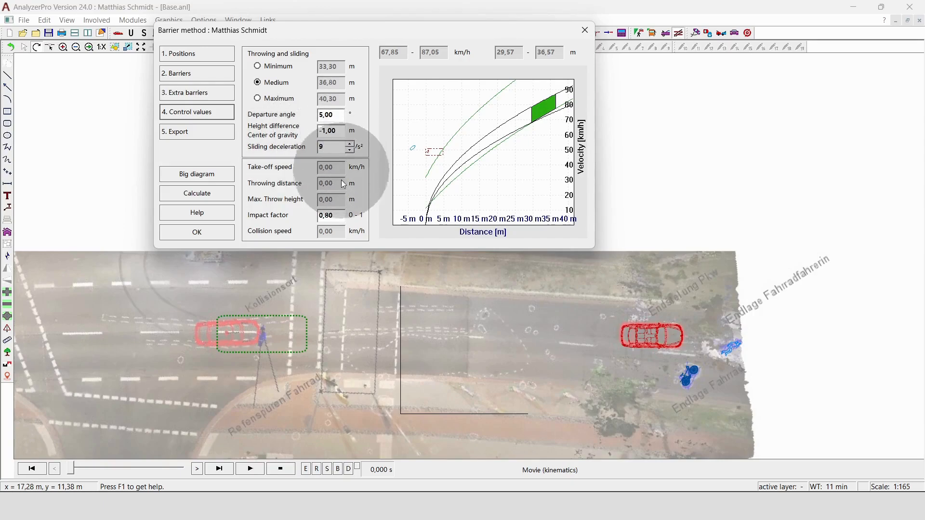
left_click(336, 214)
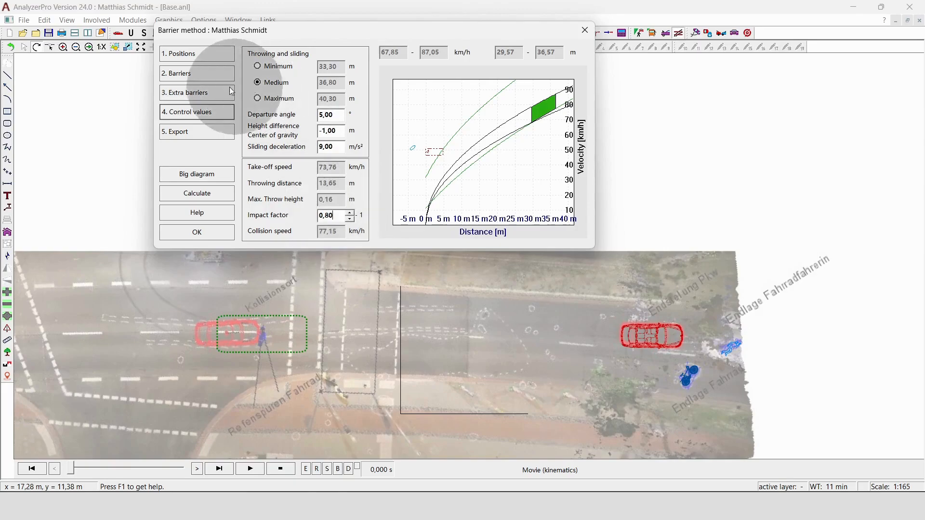
Step: Export the medium collision speed to the drawing and close the barrier method dialog
left_click(202, 133)
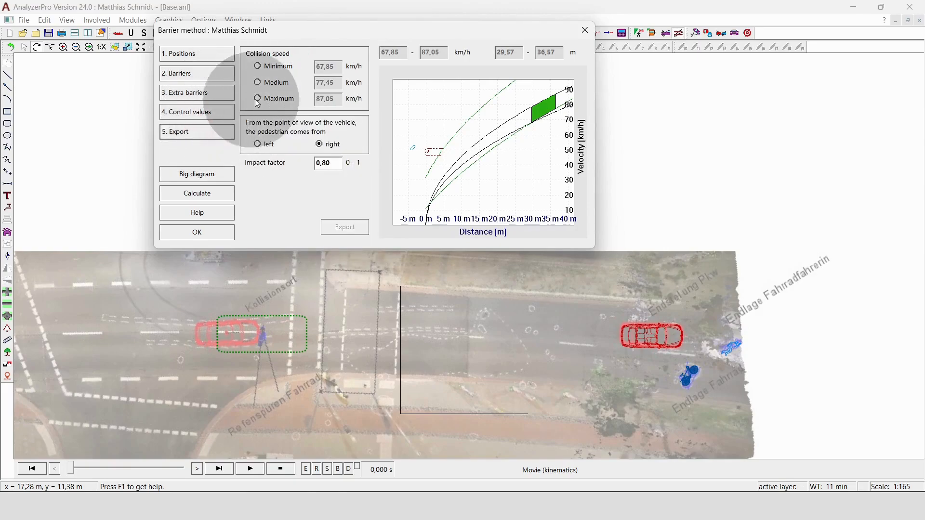
left_click(259, 82)
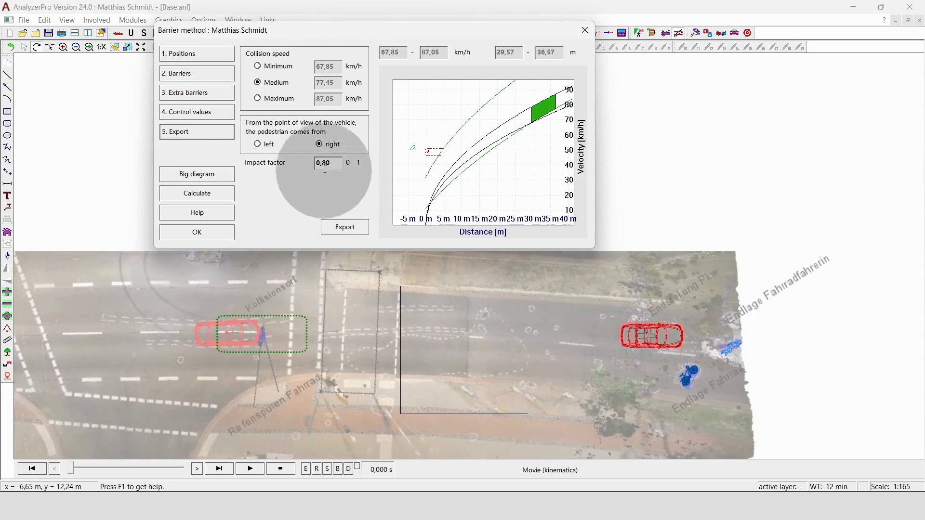
left_click(342, 226)
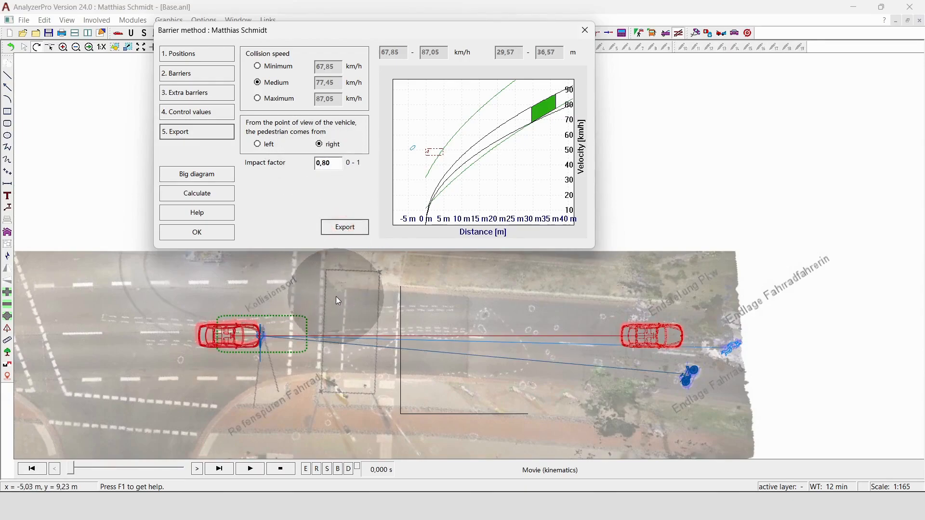
left_click(584, 30)
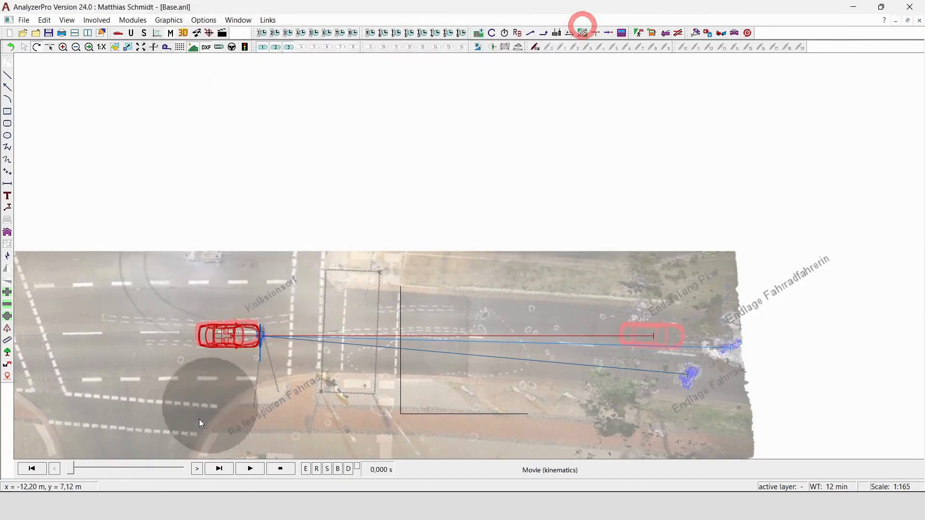
Step: Scrub the kinematics movie time slider to view the car's motion
left_click_drag(69, 470, 180, 470)
left_click(460, 274)
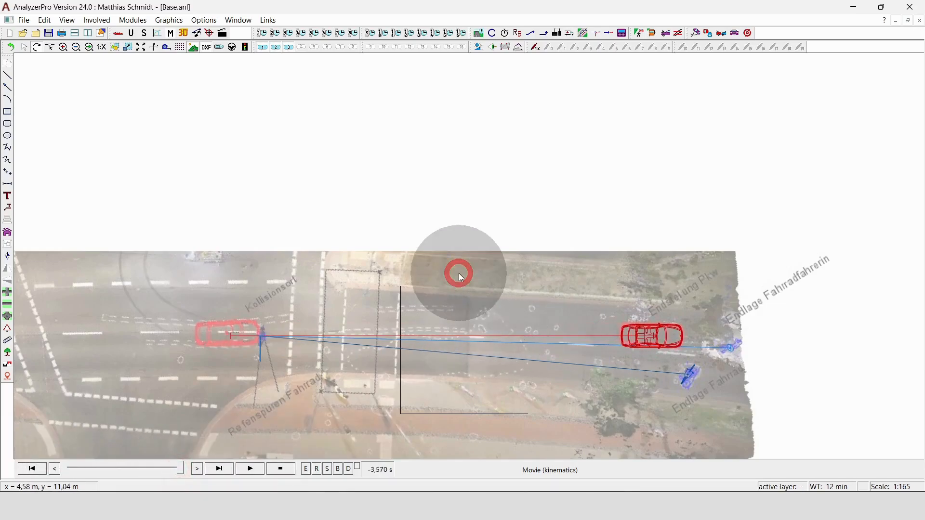